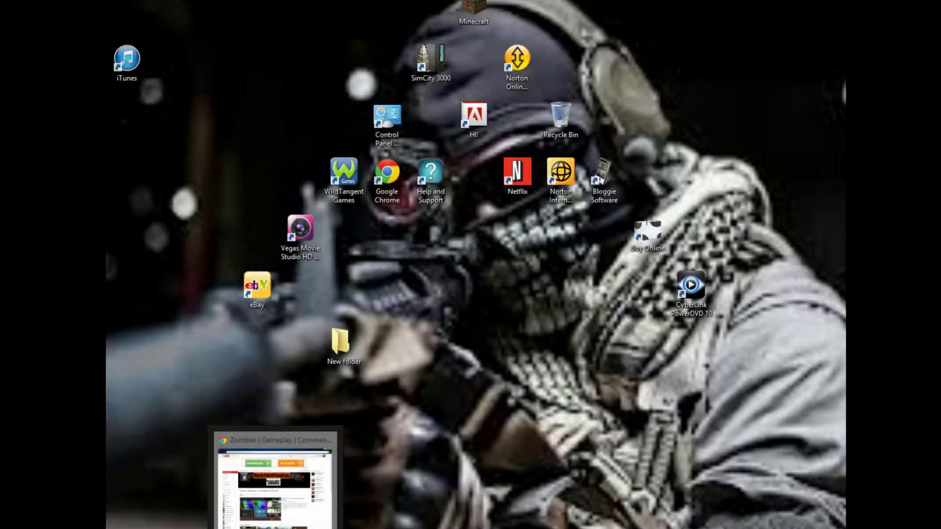
Bring the YouTube channel page window back up from its taskbar preview
click(294, 471)
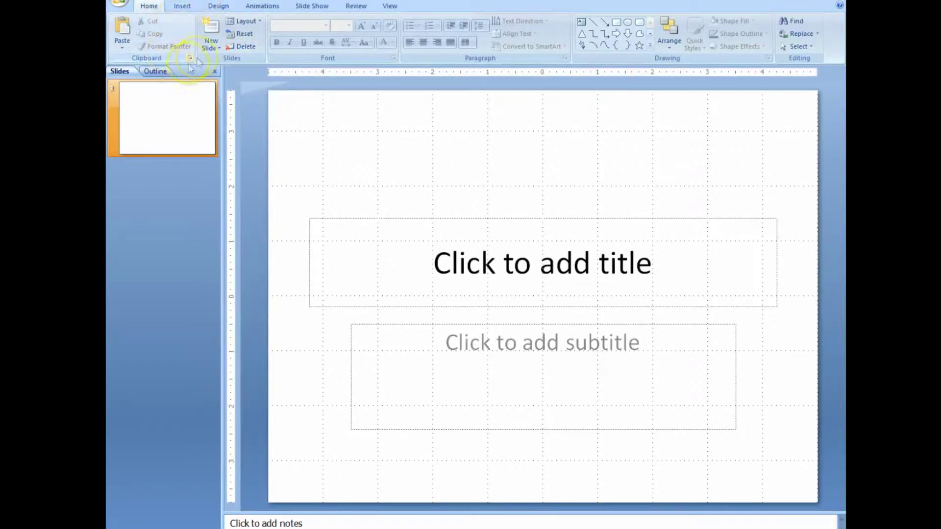
Replace the title slide with a new Blank-layout slide and dismiss the Norton renewal popup
right_click(167, 102)
click(186, 109)
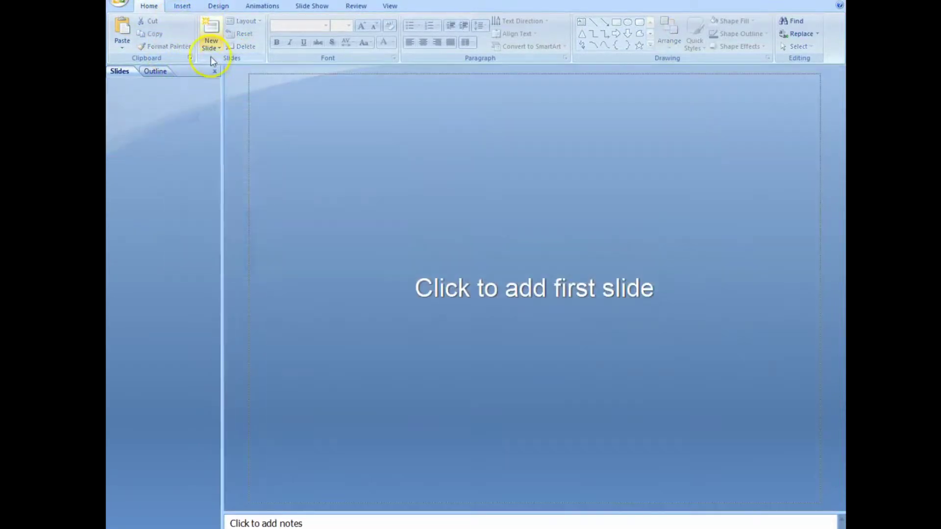
click(214, 47)
click(253, 210)
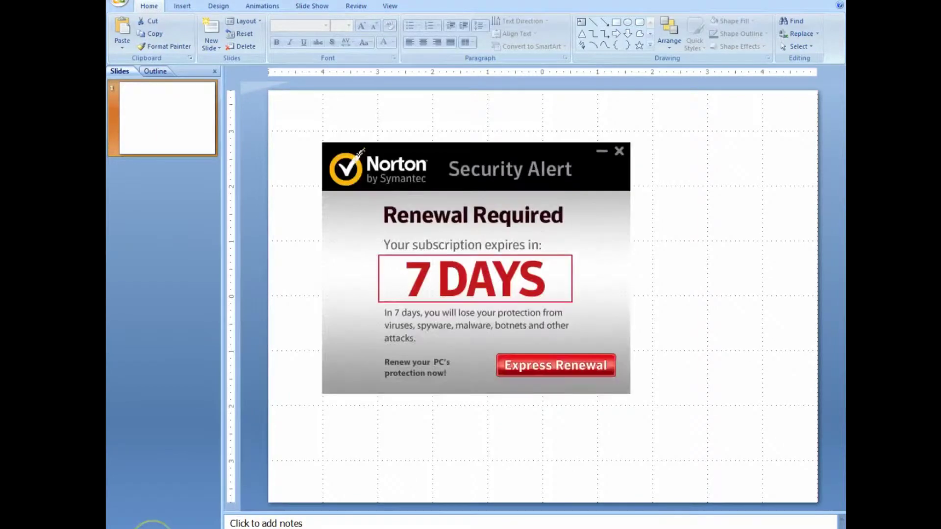
click(619, 151)
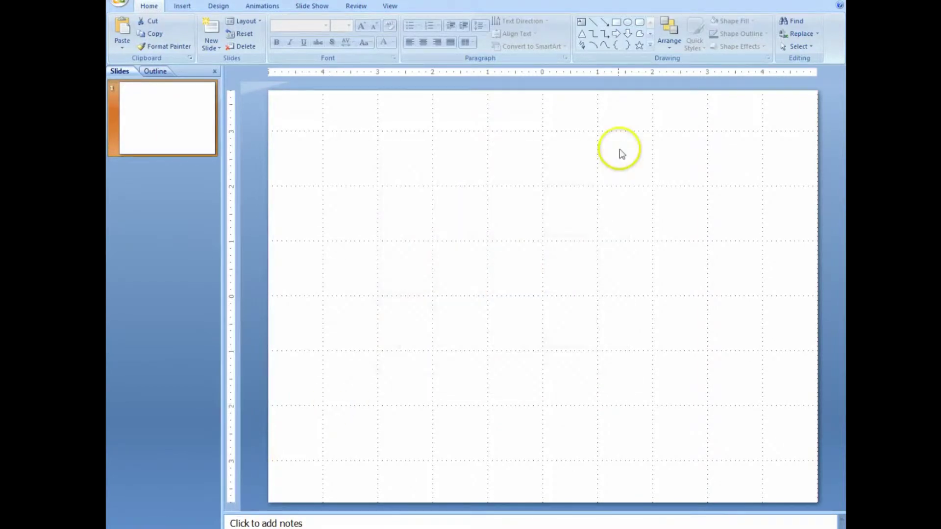
click(213, 6)
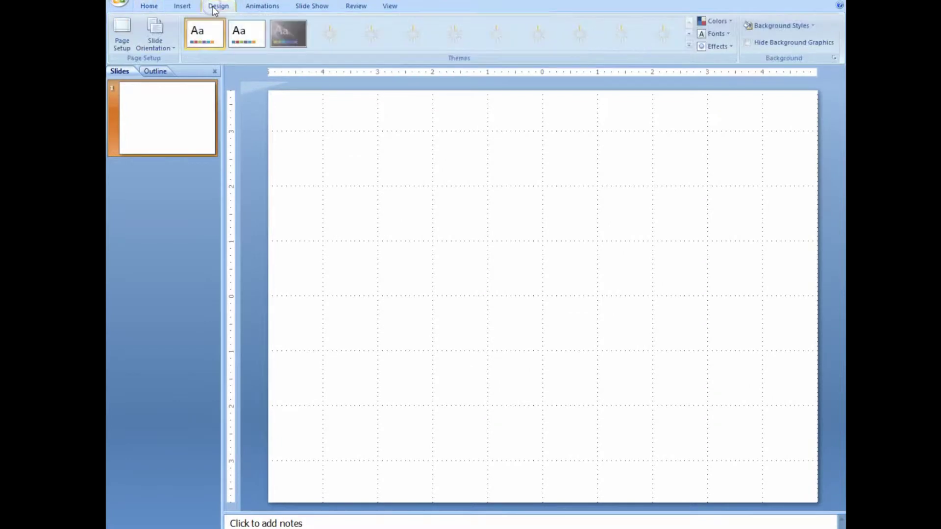
Resize the slide to a custom 22.08 by 12.42 inch landscape banner in Page Setup
click(260, 6)
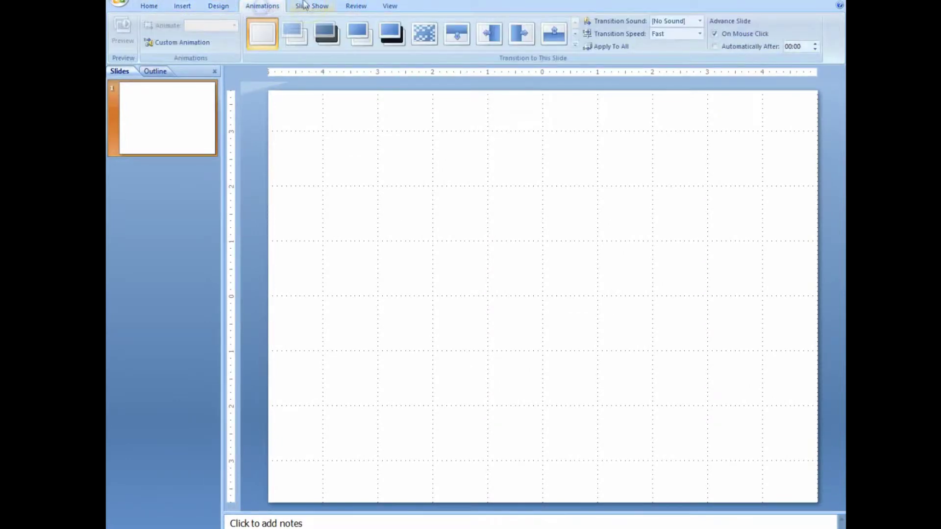
click(221, 6)
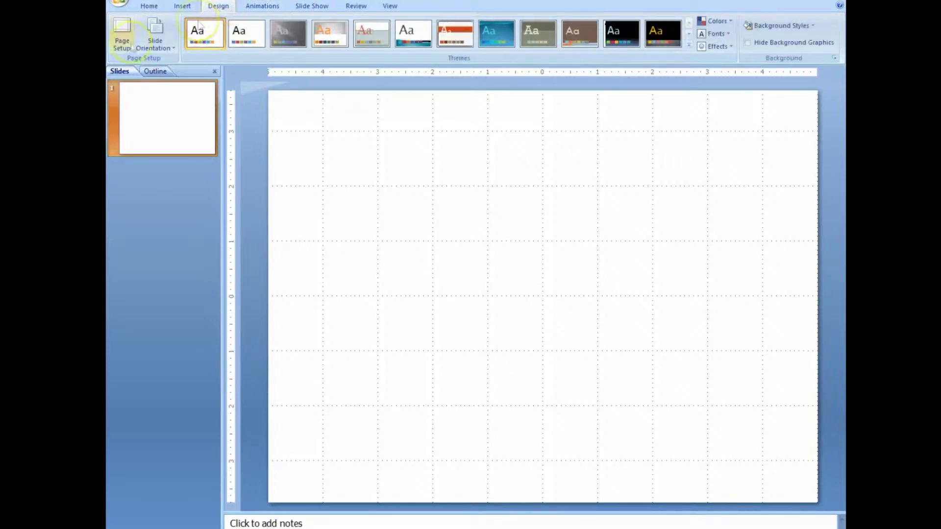
click(121, 45)
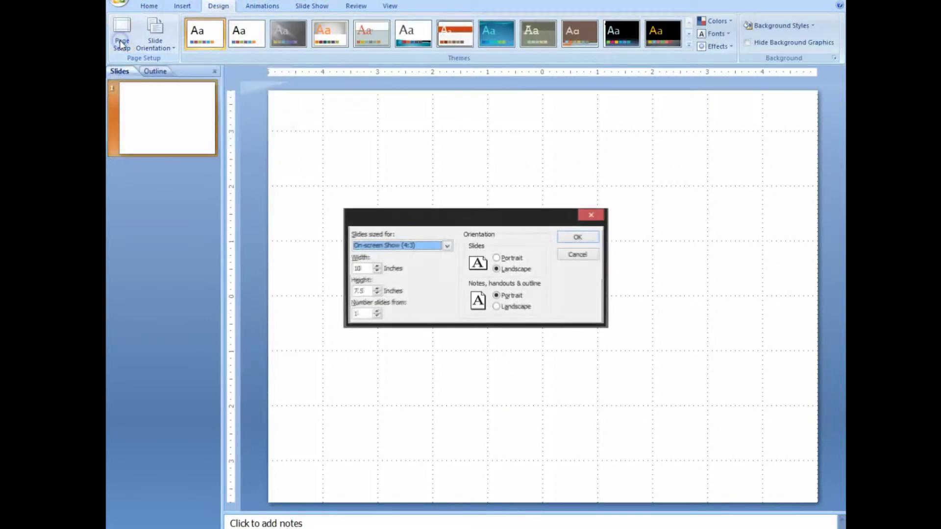
drag(371, 268, 301, 266)
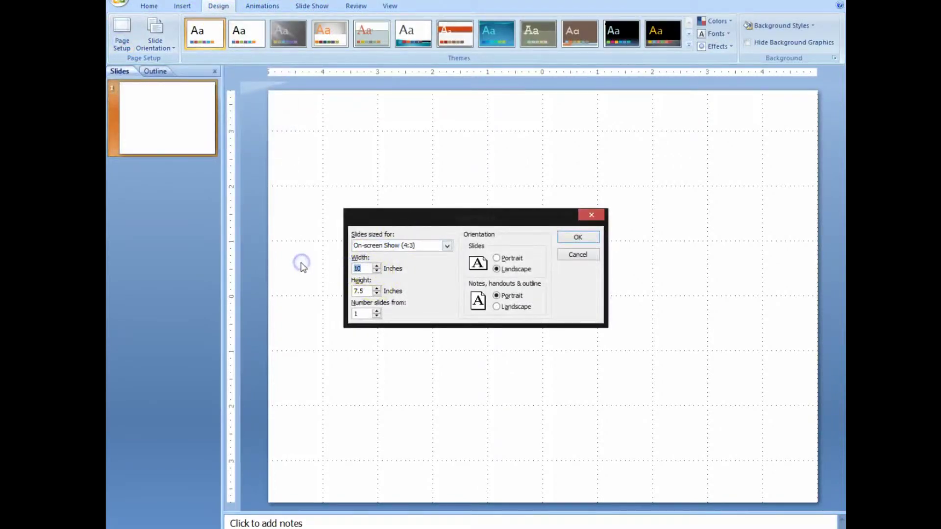
text(22.08)
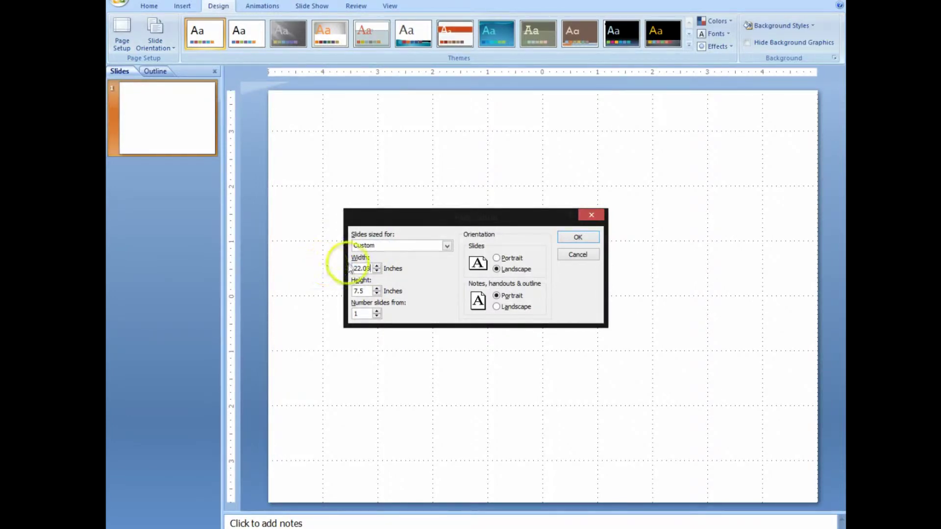
click(368, 292)
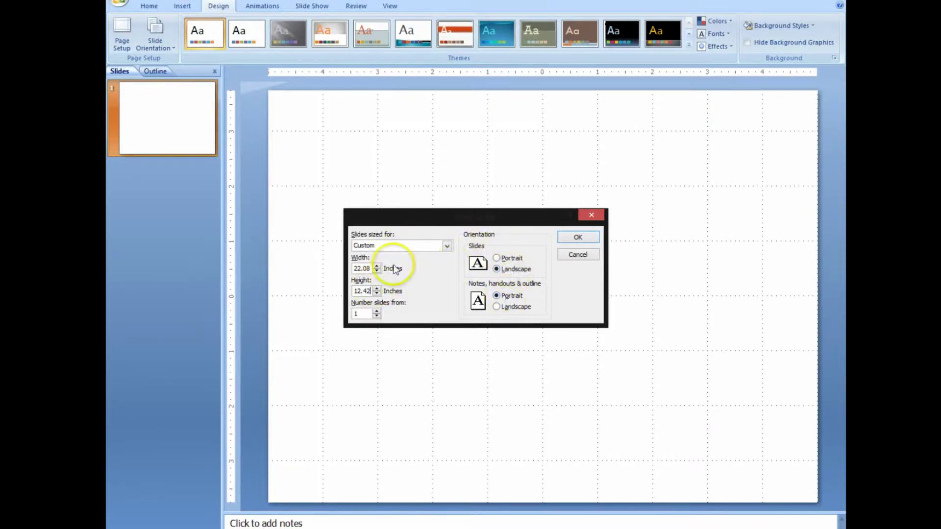
click(577, 238)
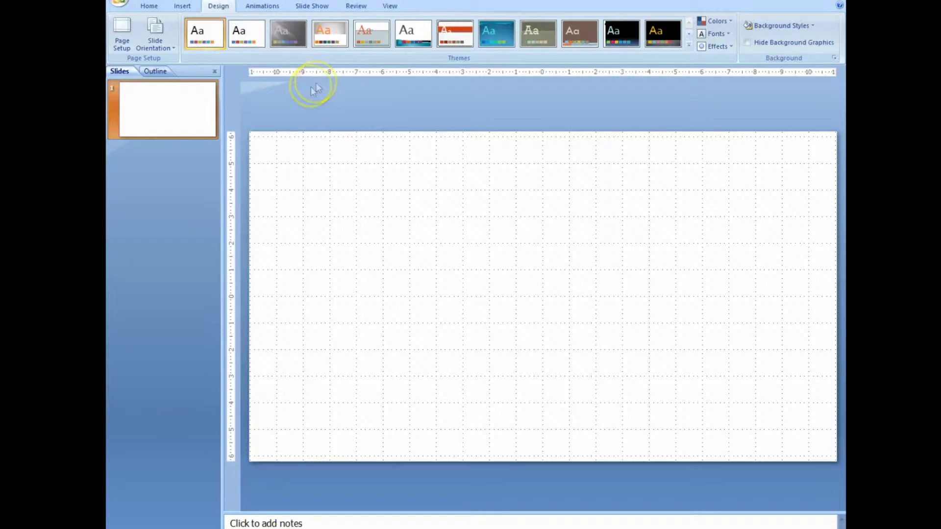
Apply the grey streaked theme to the slide
right_click(295, 190)
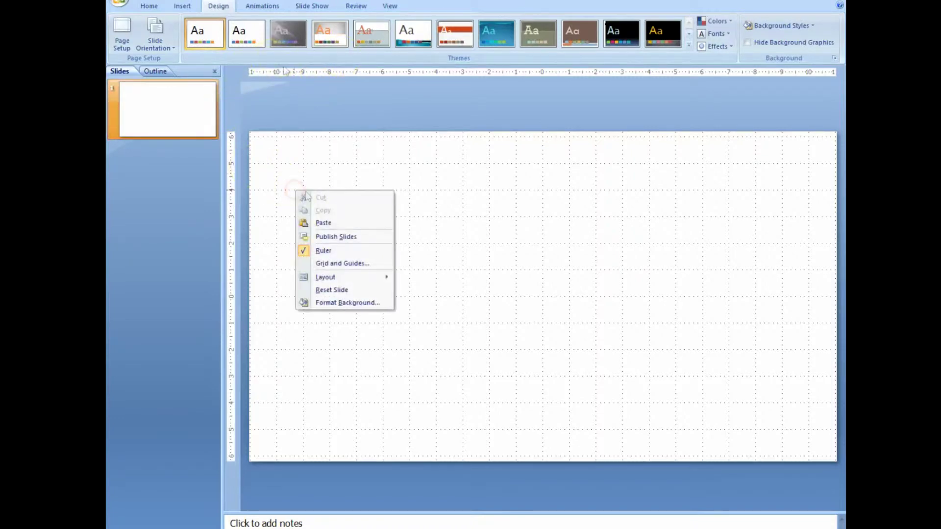
click(283, 28)
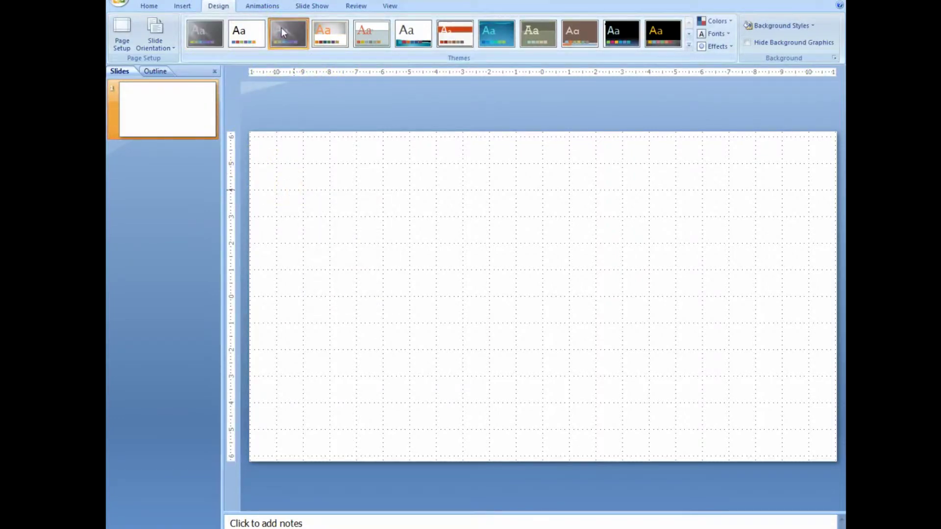
click(281, 27)
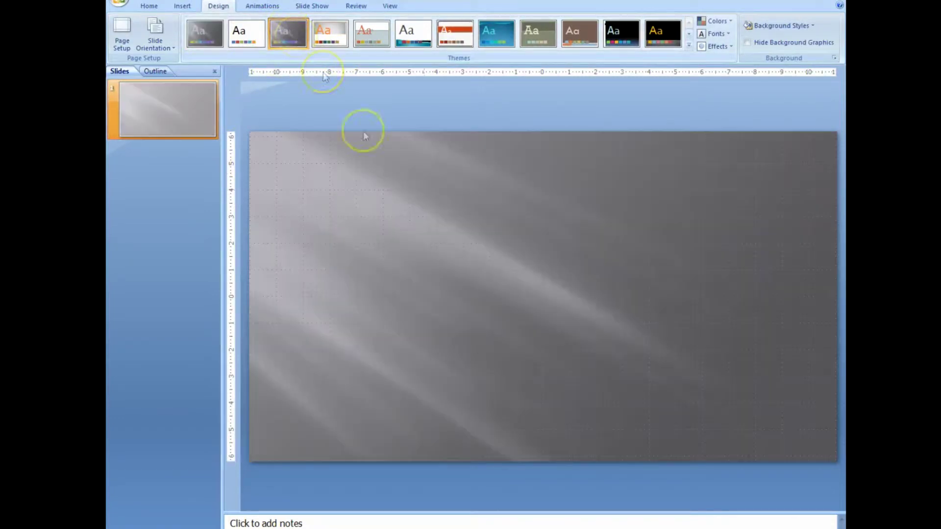
Fill the slide background with a solid black colour through Format Background
right_click(382, 292)
click(421, 403)
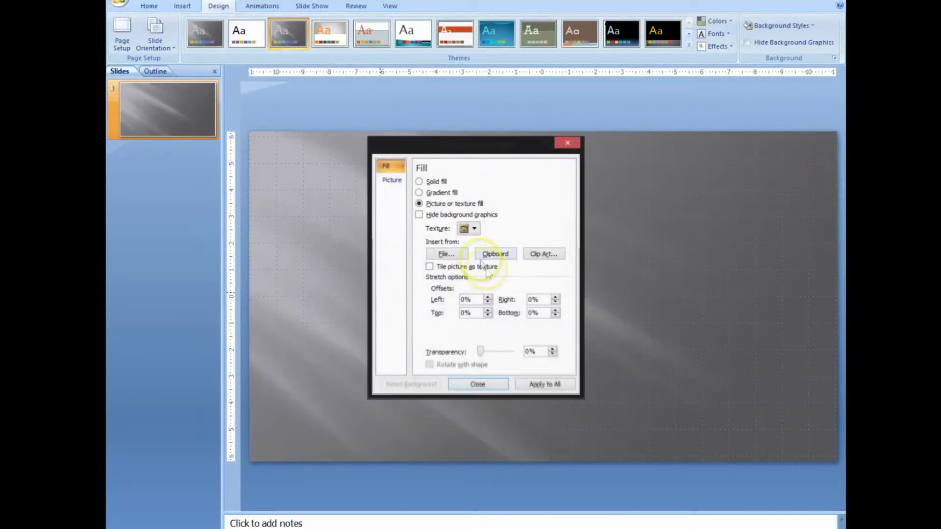
click(467, 228)
click(409, 230)
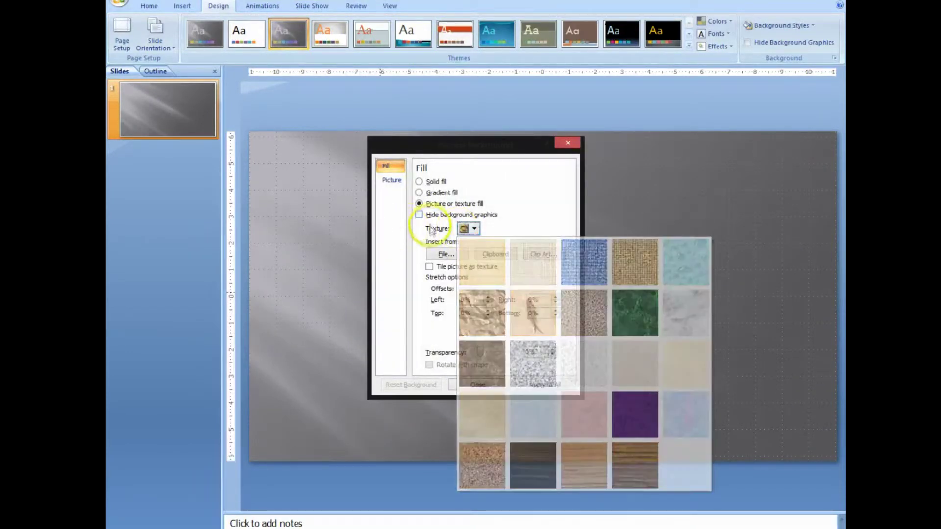
click(420, 181)
click(461, 228)
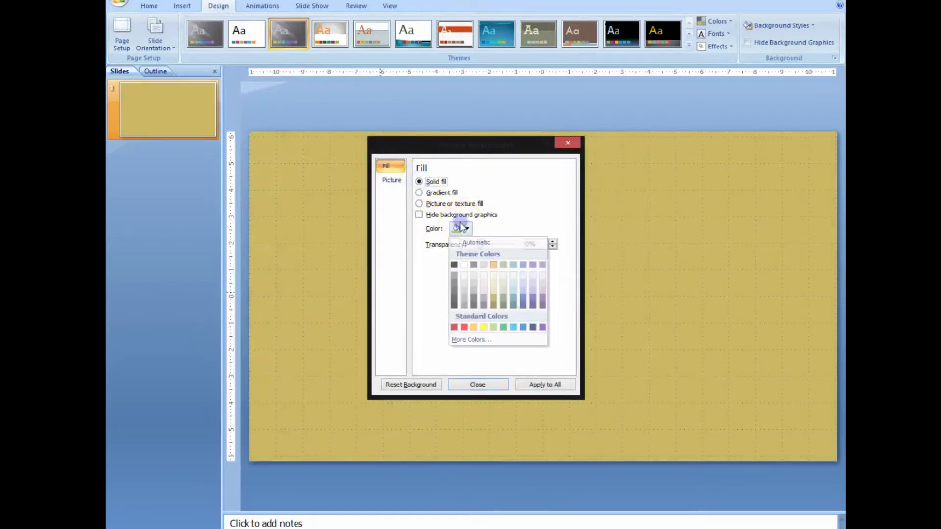
click(454, 264)
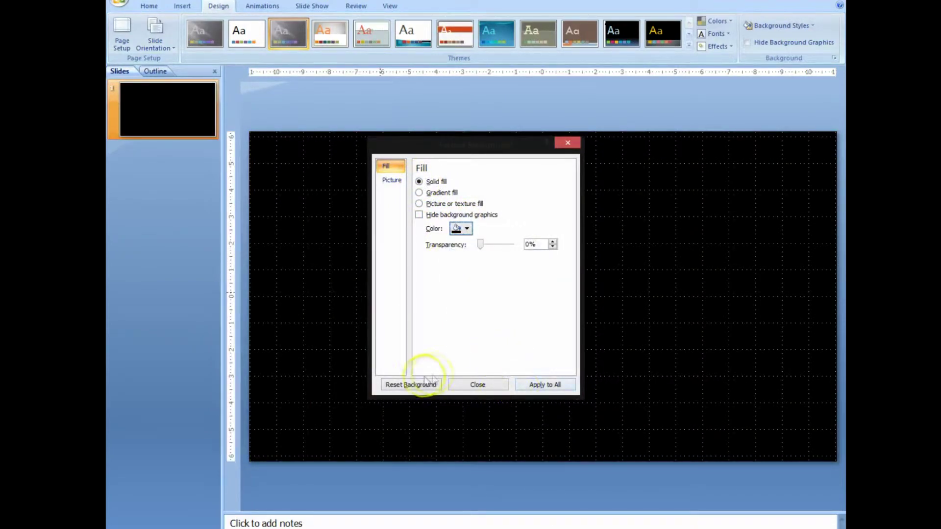
click(568, 143)
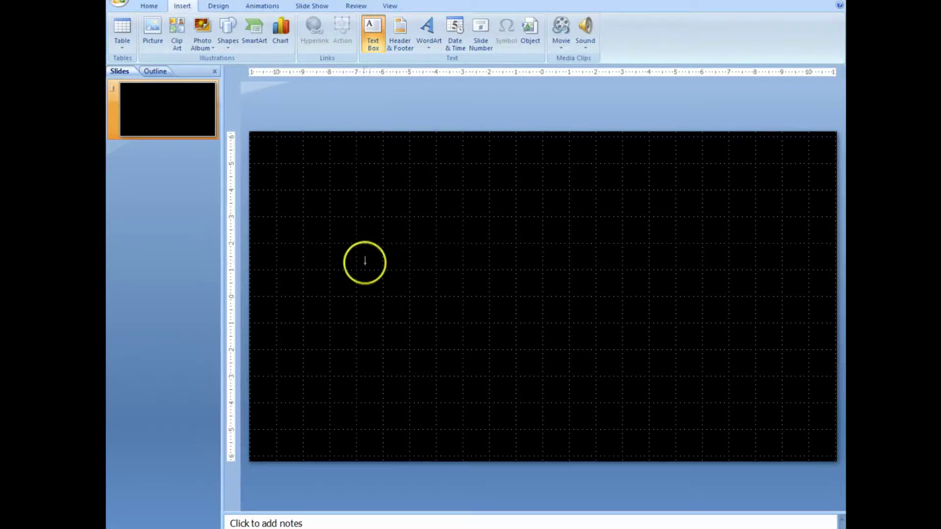
drag(402, 274, 620, 309)
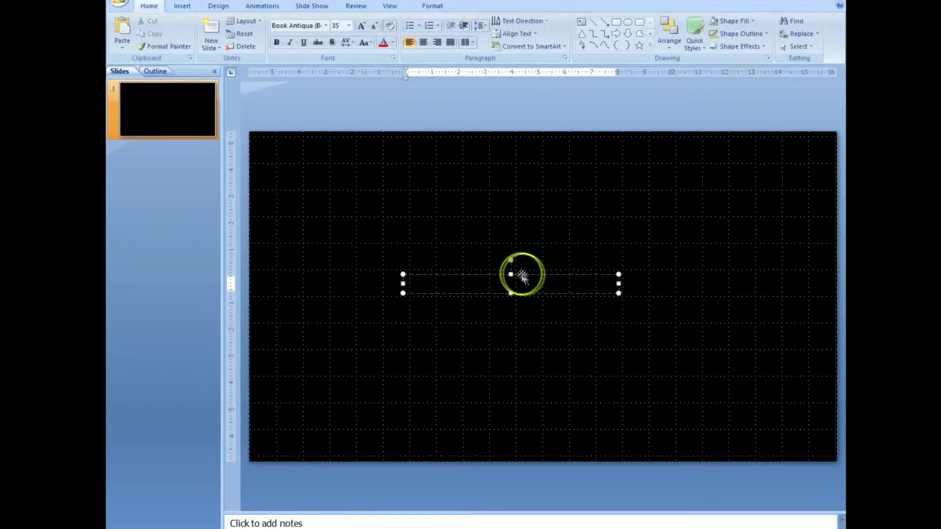
drag(619, 293, 671, 314)
drag(540, 293, 541, 315)
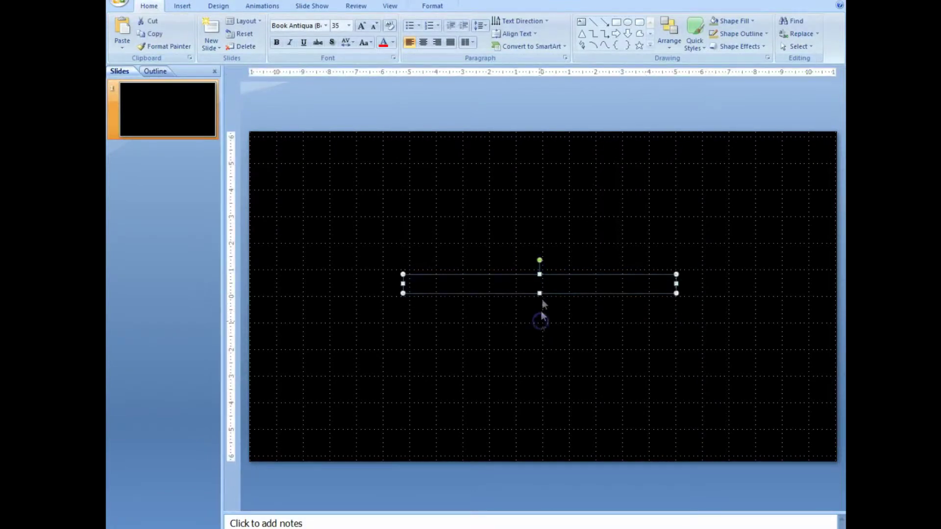
click(540, 284)
click(479, 287)
double_click(406, 280)
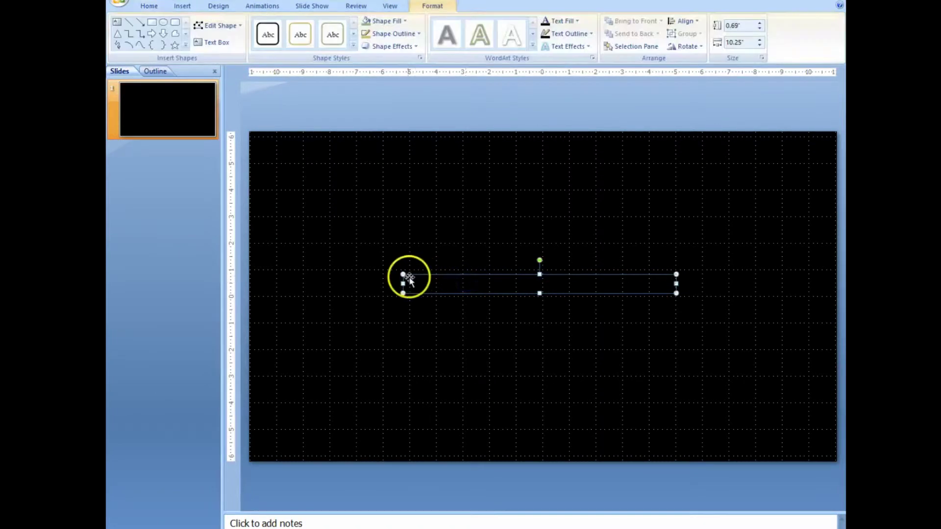
click(415, 287)
text(asdsadad)
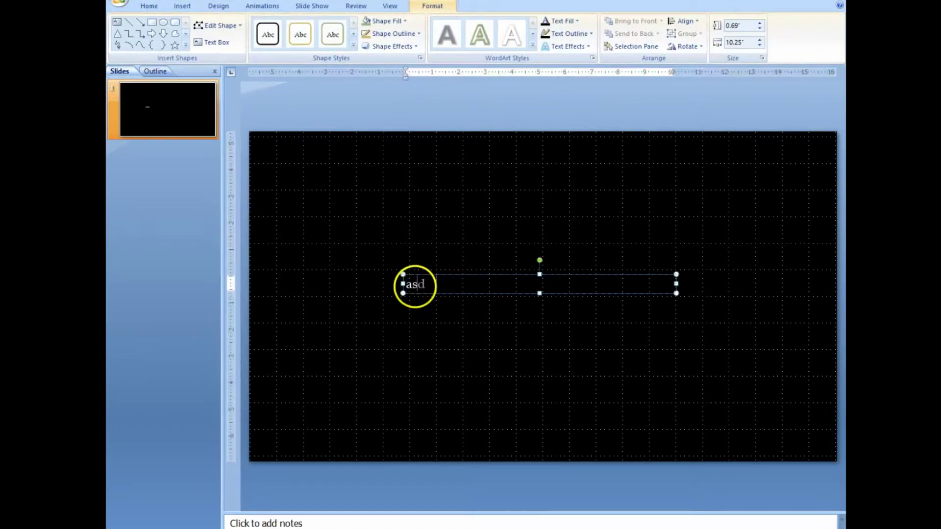
key(BackSpace)
key(BackSpace)
key(BackSpace)
key(BackSpace)
key(BackSpace)
key(BackSpace)
key(BackSpace)
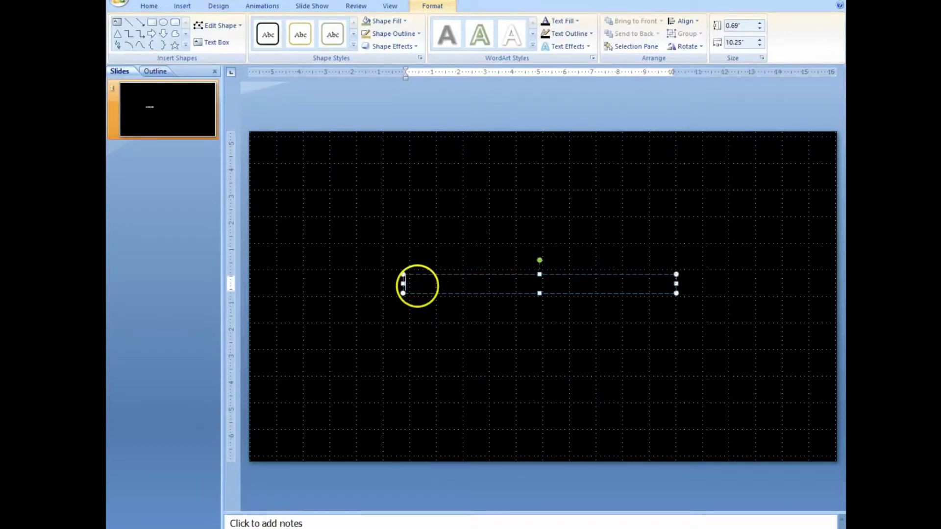
click(406, 72)
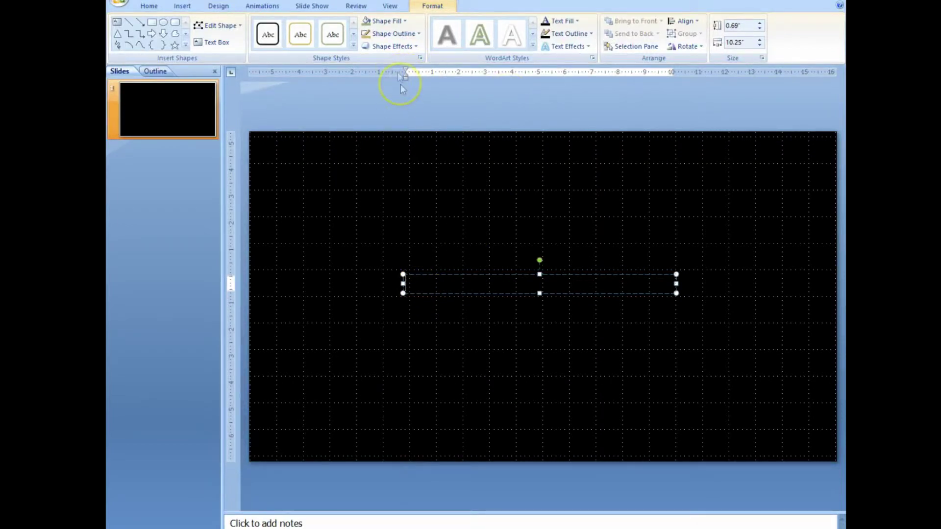
click(406, 100)
drag(407, 98, 344, 111)
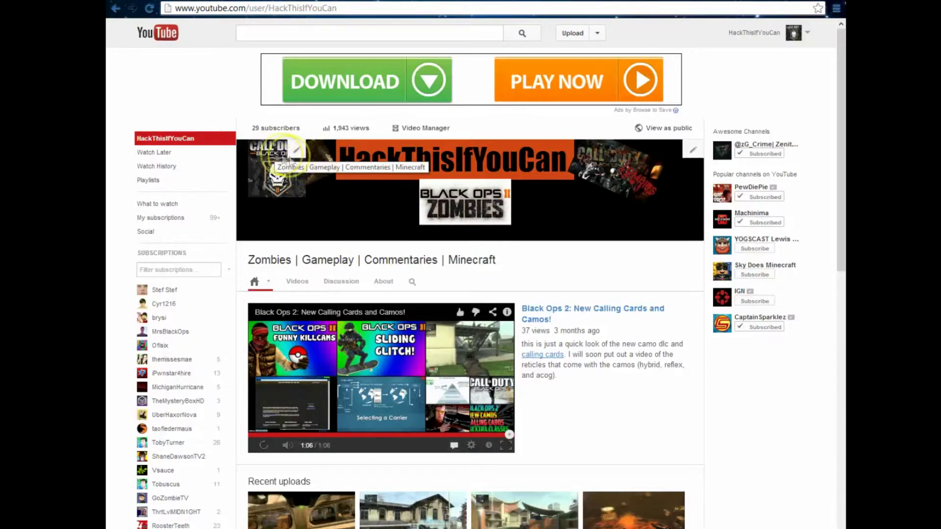
mouse_move(276, 143)
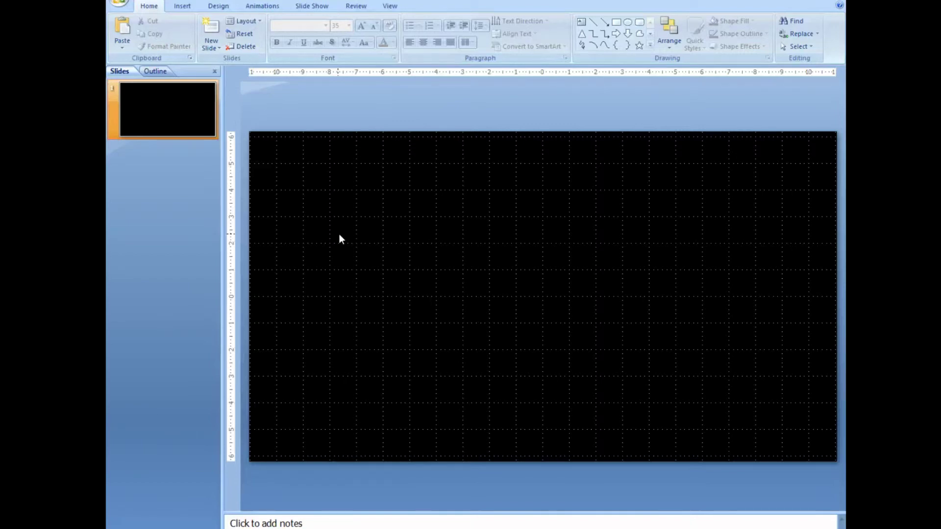
Save the slide as a PNG Portable Network Graphics image named 'iouy' in Documents
click(118, 4)
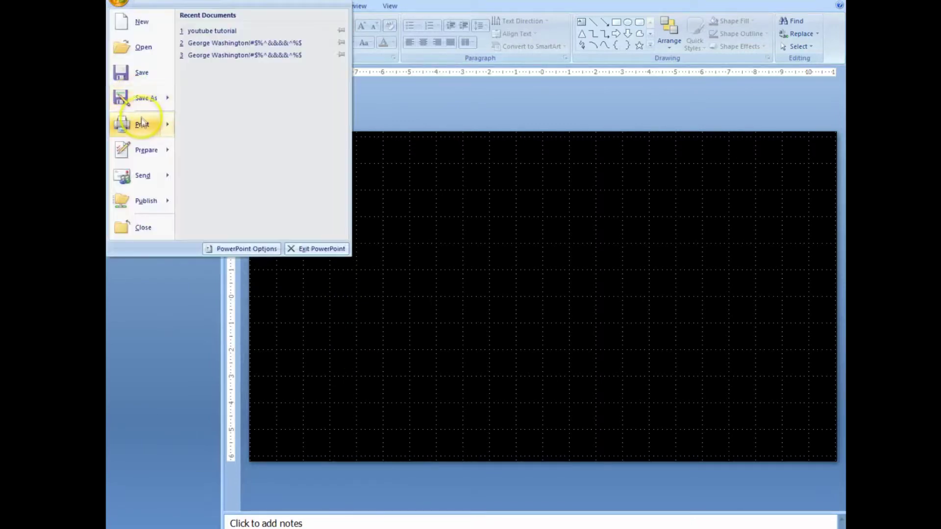
click(118, 4)
key(ctrl+s)
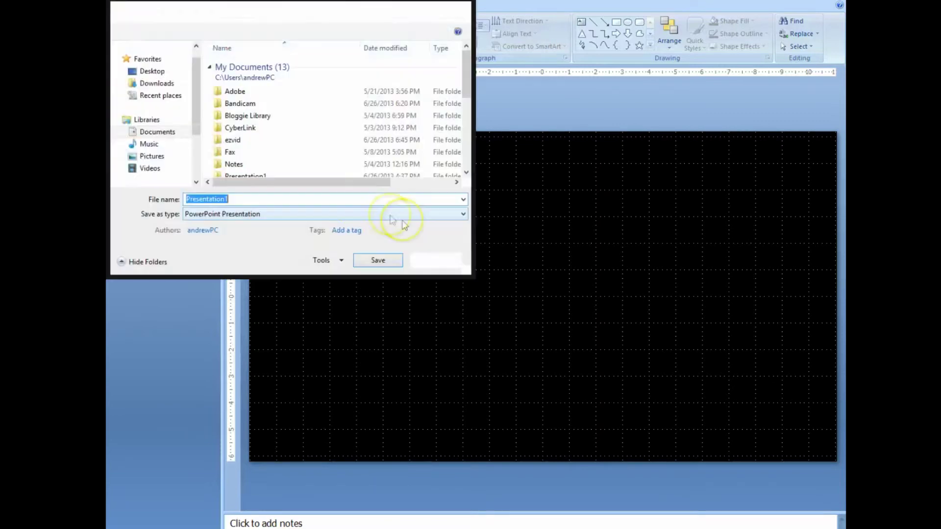
click(342, 213)
click(341, 212)
key(shift+Tab)
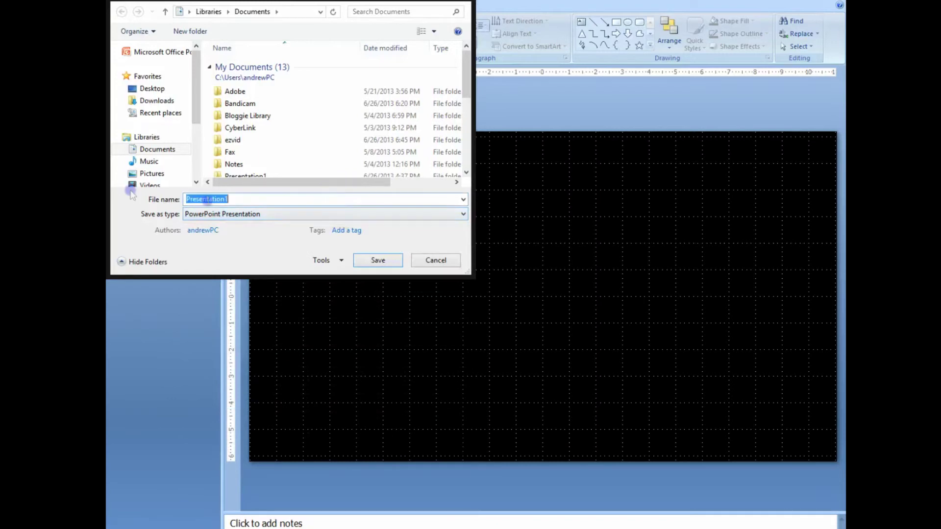
text(iouy)
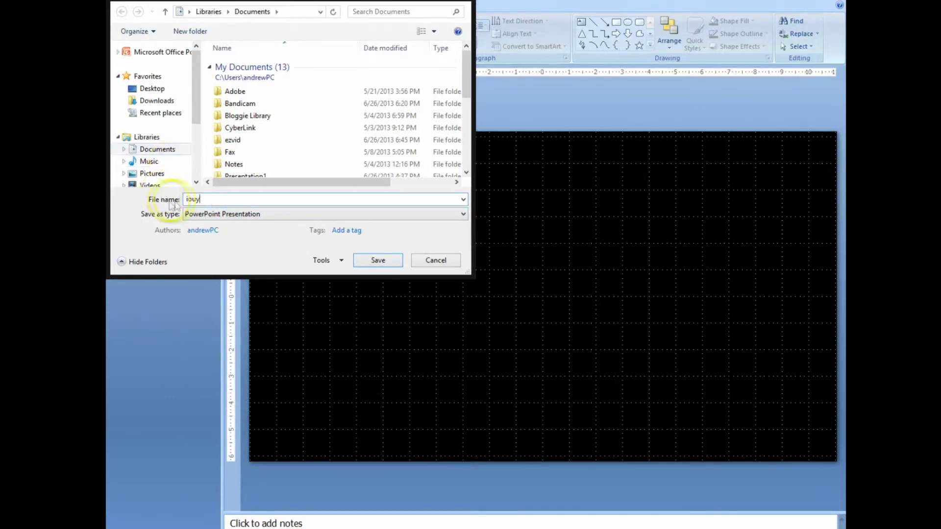
click(206, 215)
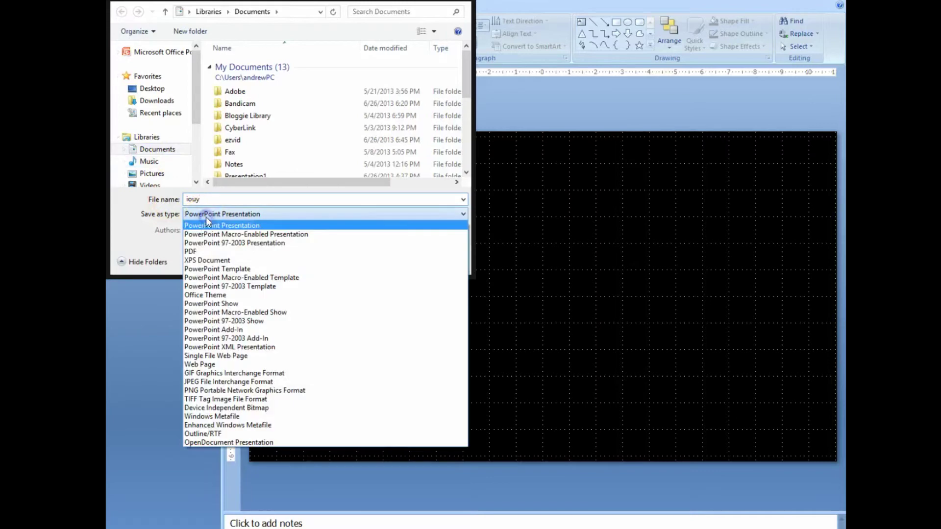
click(269, 391)
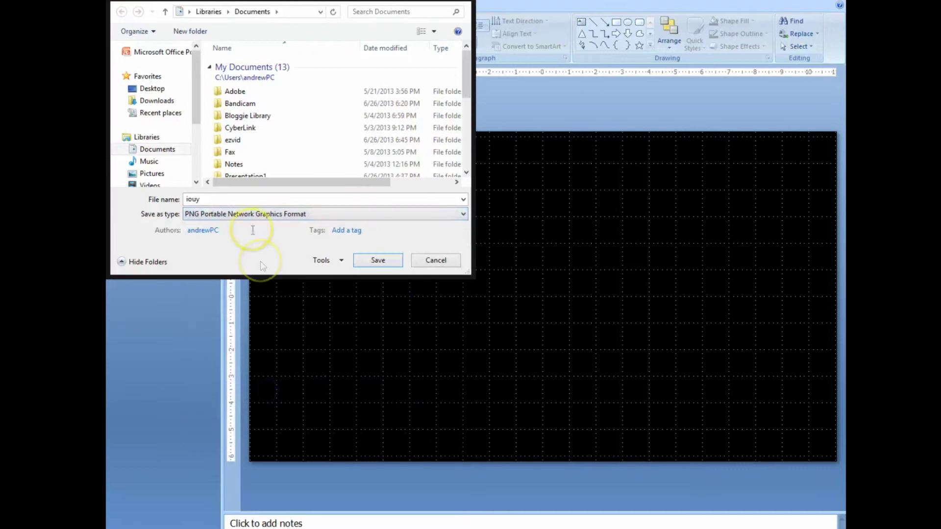
click(374, 264)
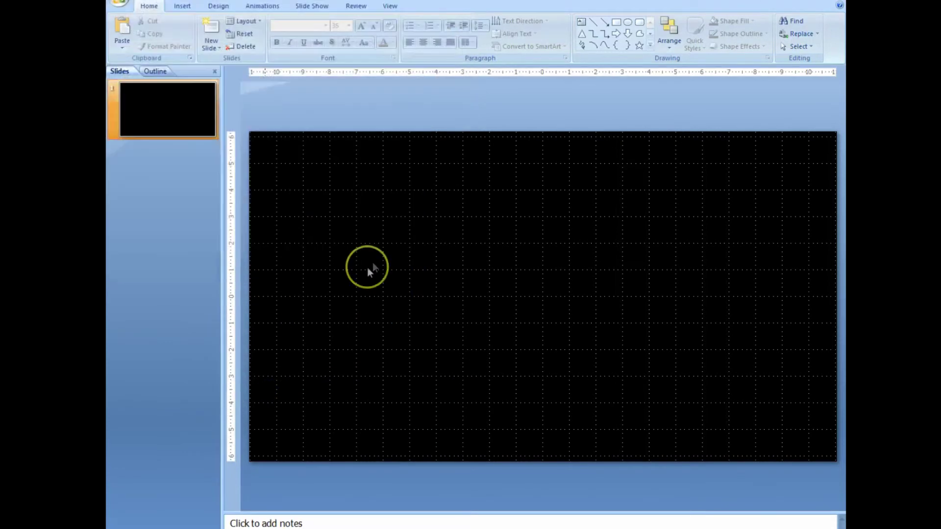
Export only the current slide, then confirm the chosen art in YouTube's Edit channel art dialog
click(469, 304)
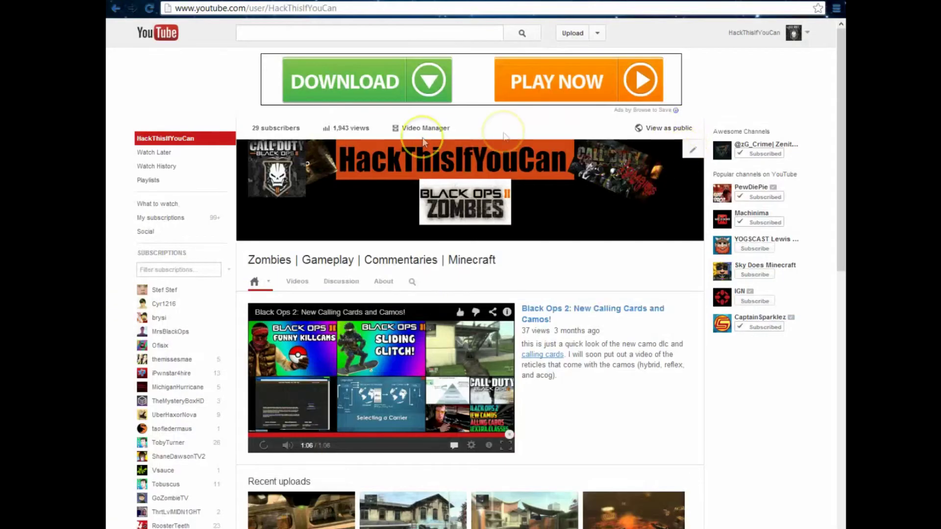
click(692, 150)
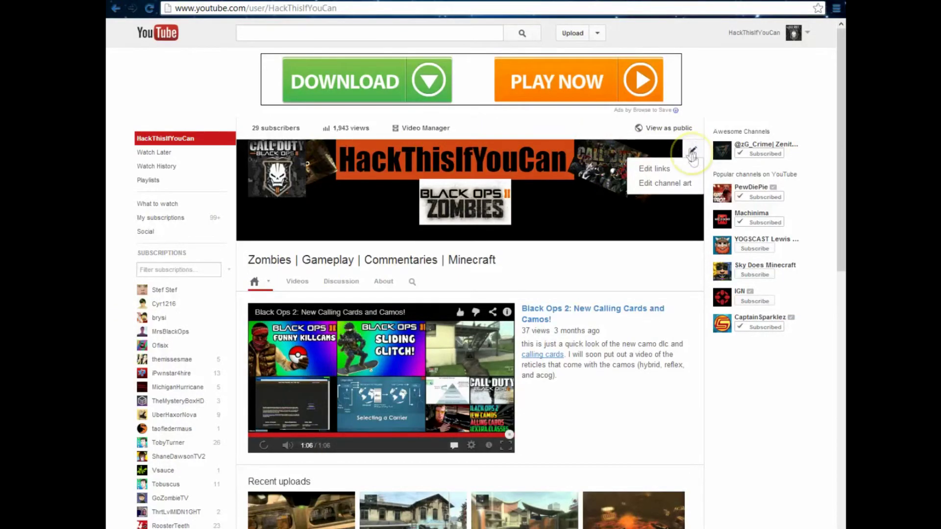
click(686, 184)
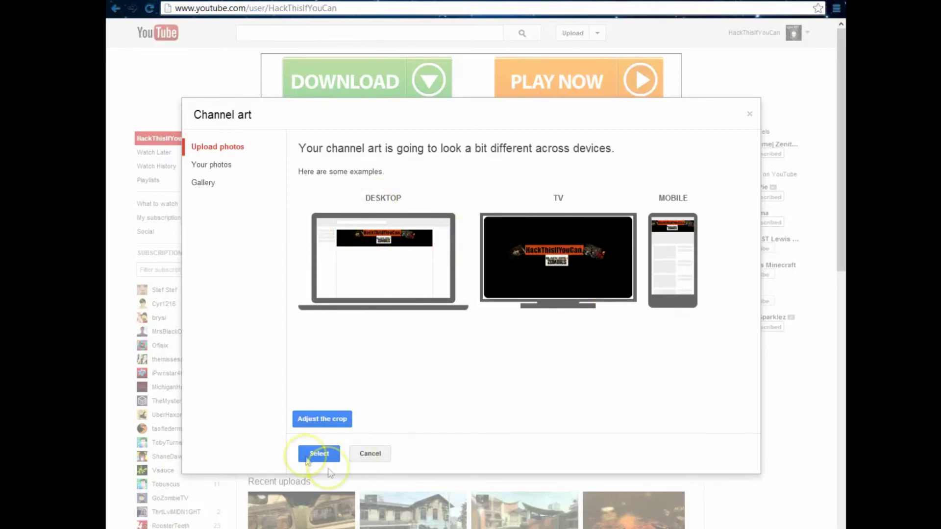
click(309, 452)
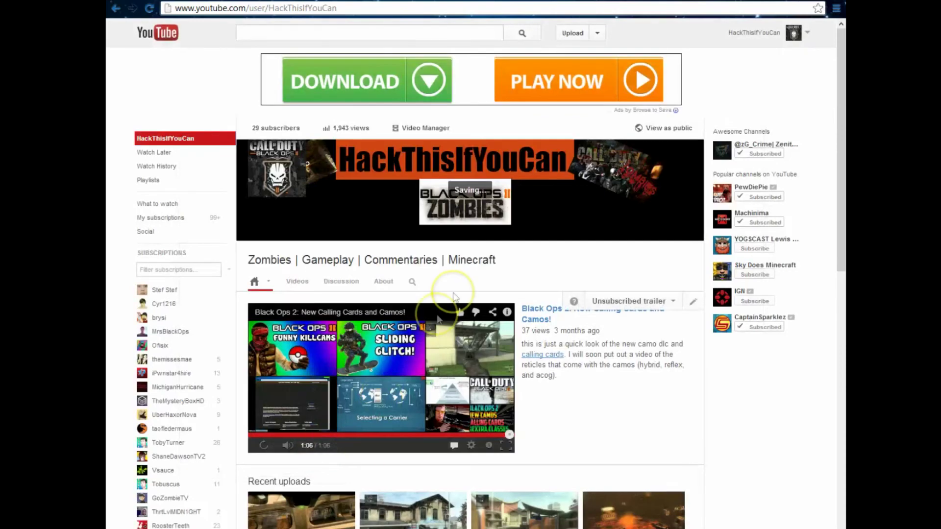